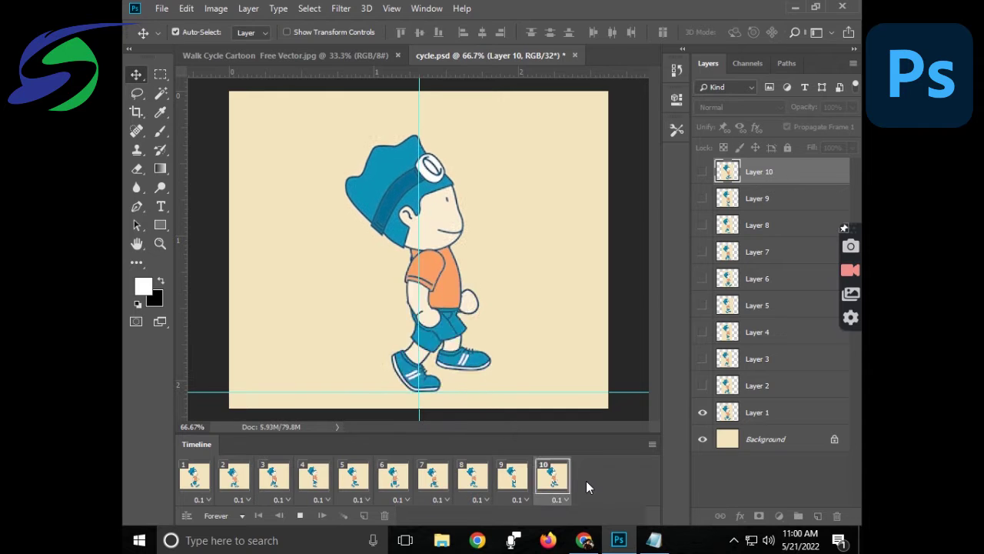
Bring up Walk Cycle Cartoon Free Vector.jpg, clear its existing selection and look over the walking poses.
key(space)
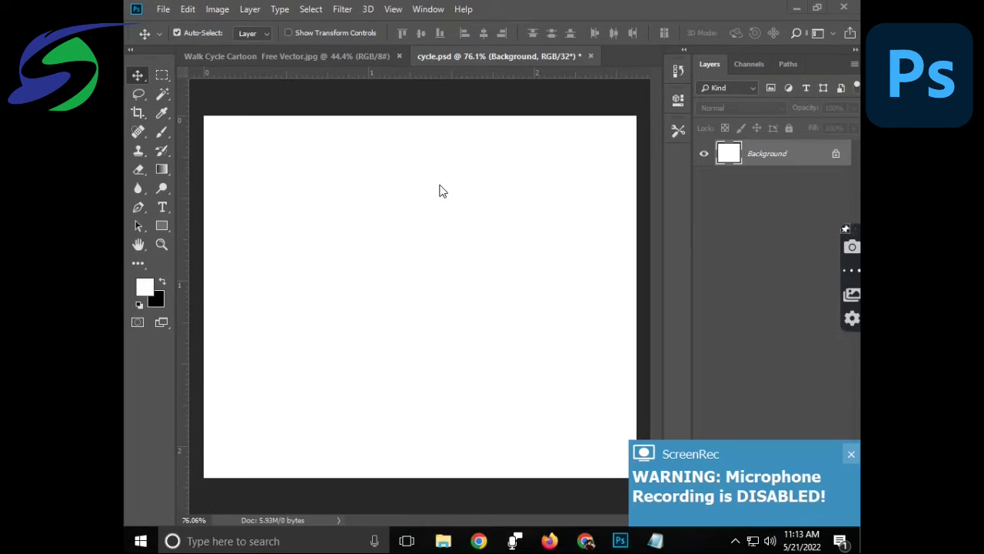
click(311, 58)
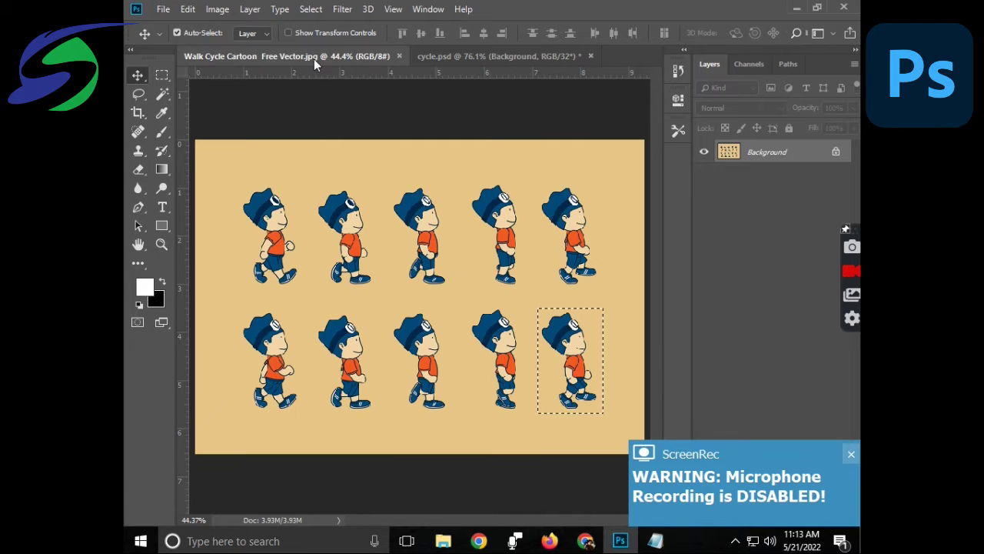
key(ctrl+d)
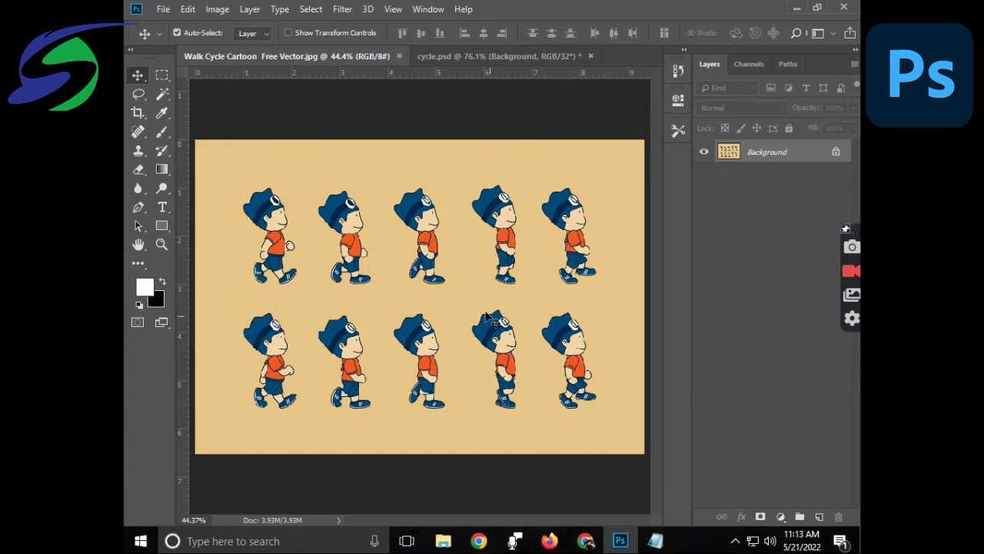
scroll(262, 215, up, 3)
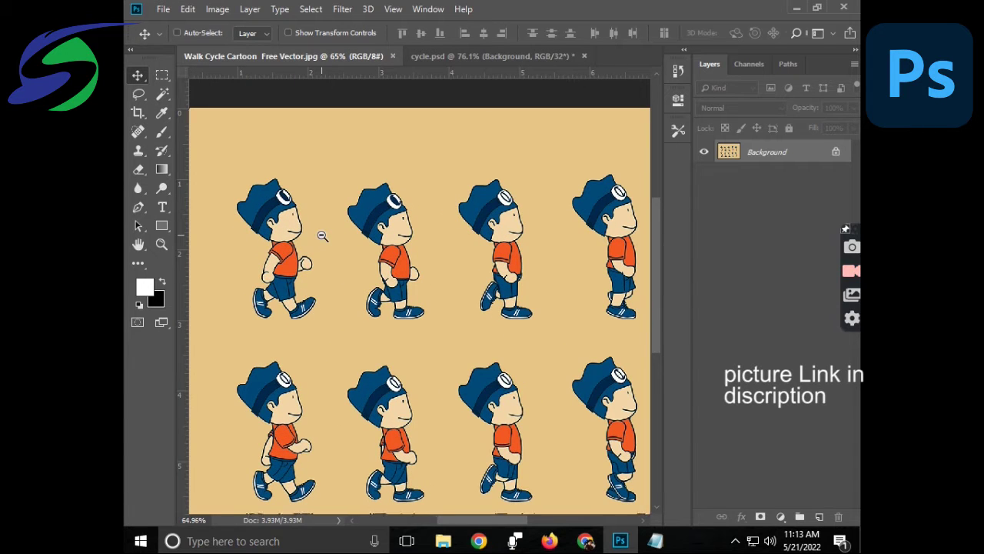
scroll(429, 231, down, 3)
drag(501, 279, 509, 240)
click(539, 240)
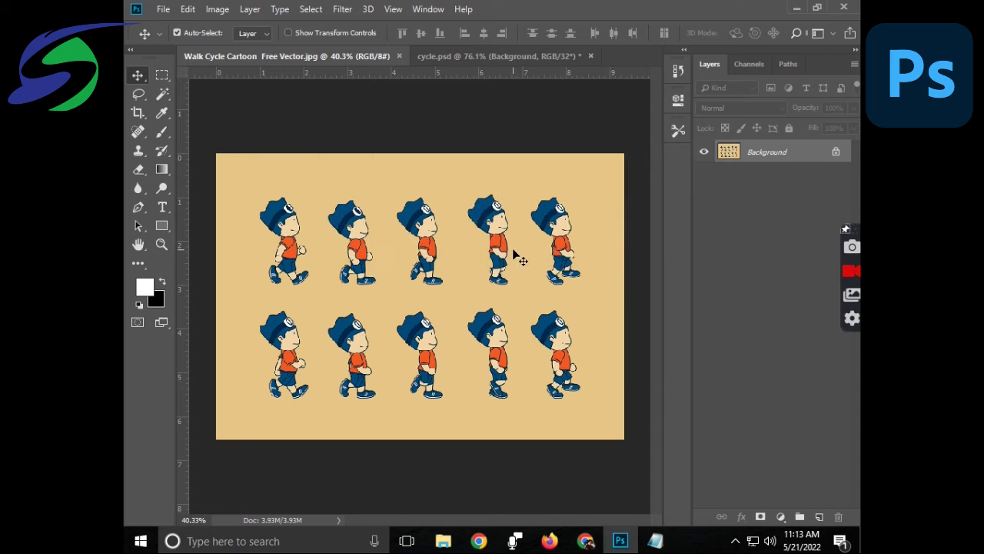
Select the first pose of the upper row with the Rectangular Marquee and move a copy into the centre of cycle.psd.
click(165, 74)
scroll(227, 211, up, 1)
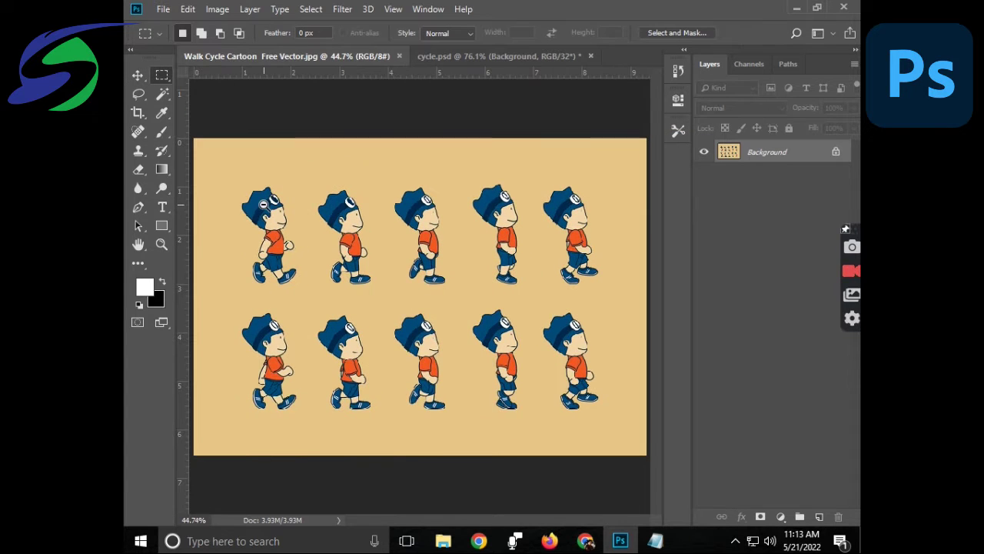
drag(234, 178, 307, 291)
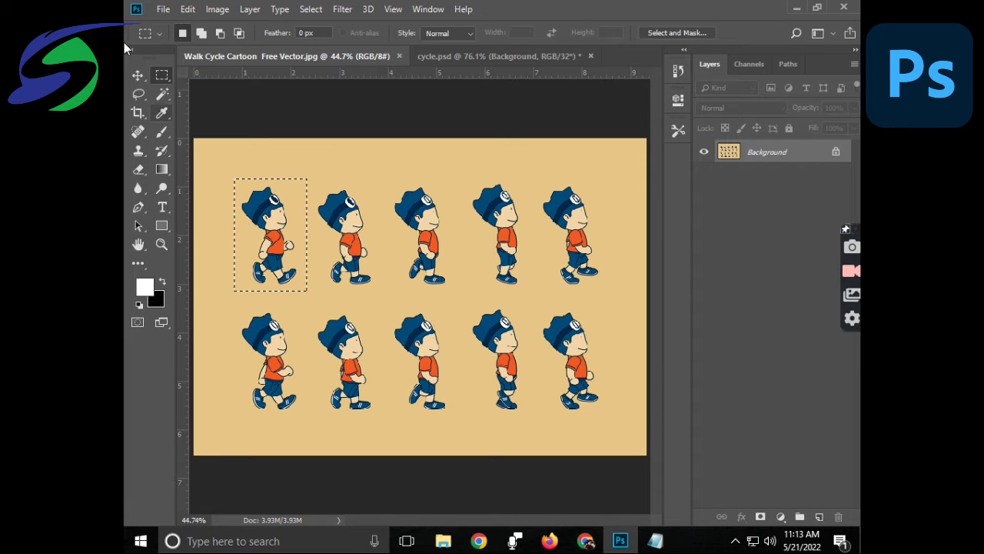
click(137, 74)
drag(265, 215, 505, 17)
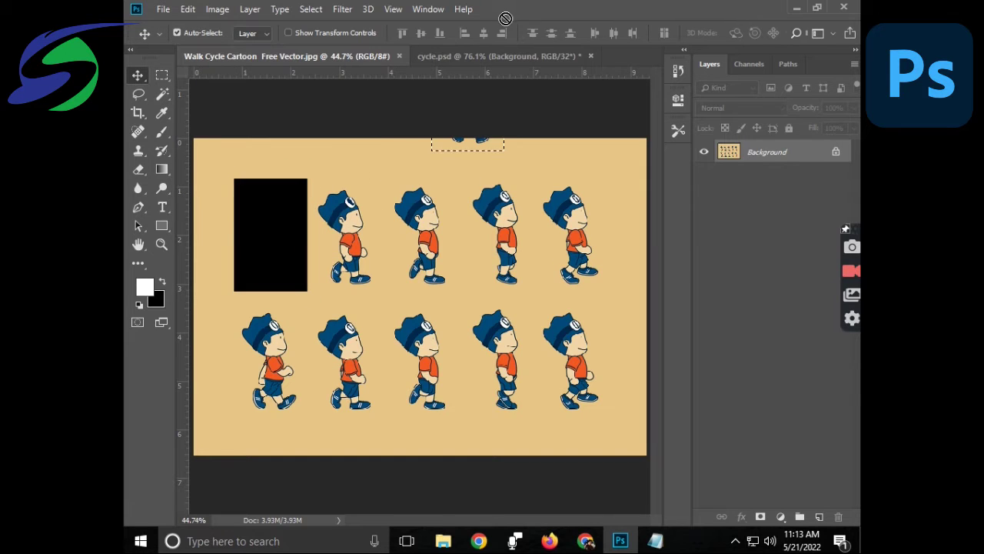
drag(482, 56, 397, 299)
click(554, 231)
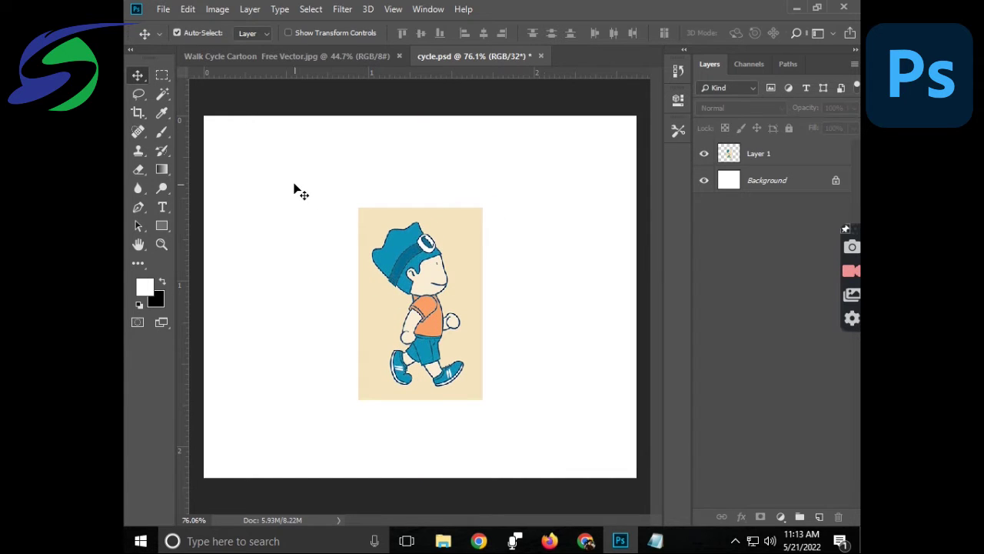
Add a vertical guide through the character's centre and a horizontal guide under its feet.
key(ctrl+r)
key(ctrl+r)
drag(181, 223, 420, 240)
drag(382, 73, 396, 386)
click(455, 306)
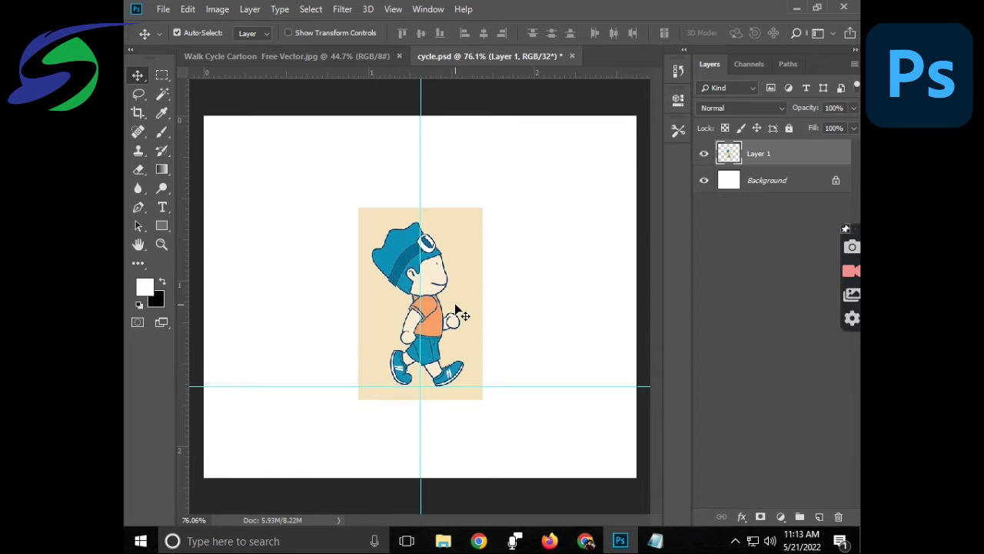
Fill the Background layer with the cream colour sampled from behind the character.
click(755, 183)
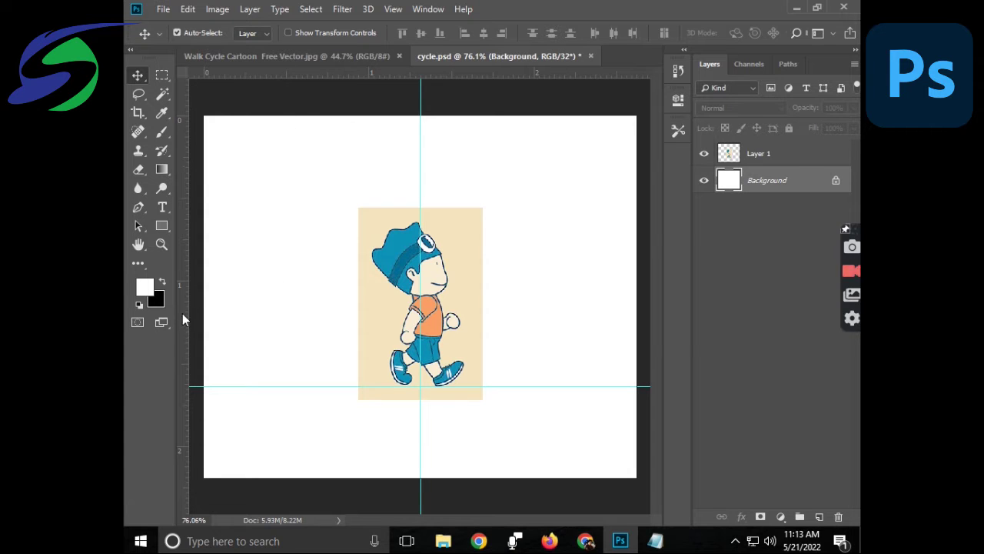
key(i)
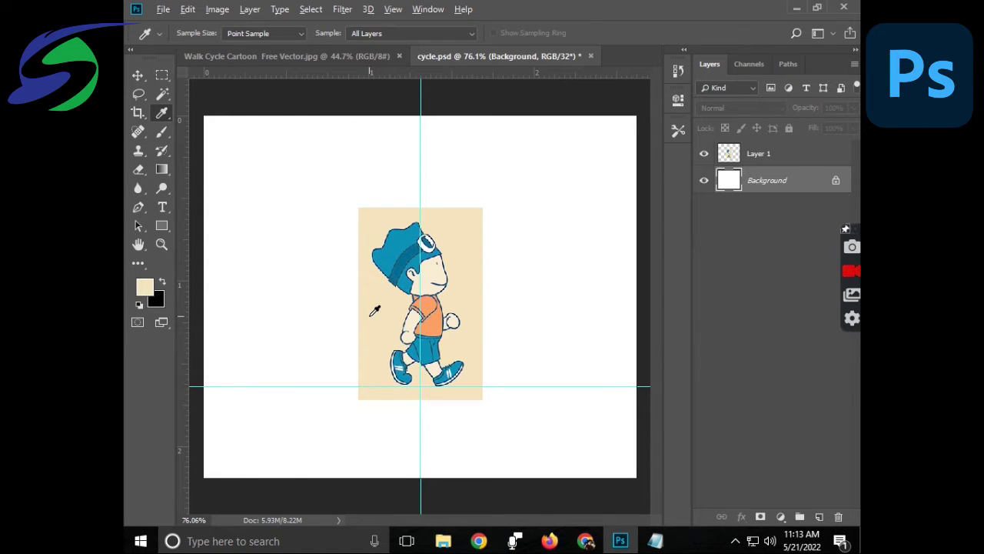
key(alt+BackSpace)
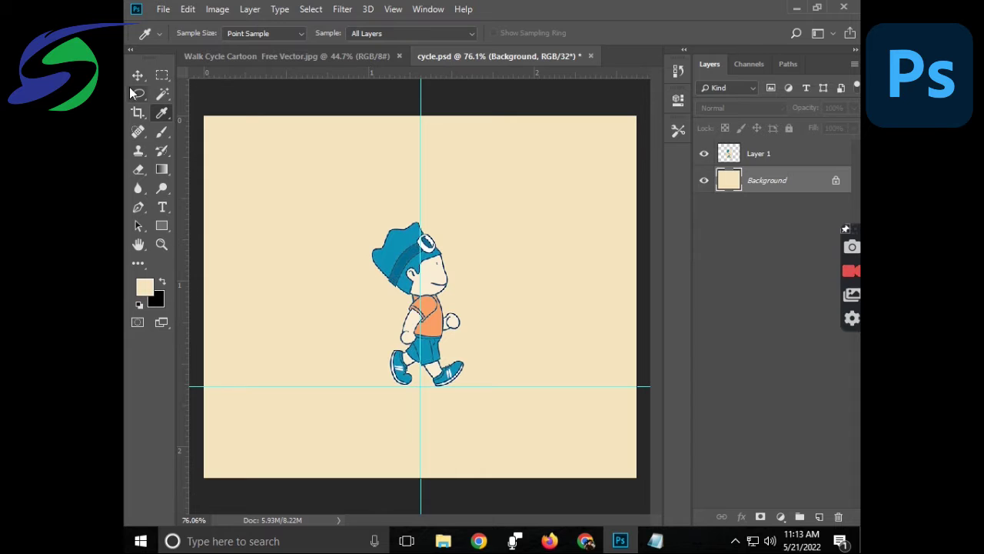
key(v)
Marquee-select the second pose of the walk cycle image's upper row and copy it into cycle.psd.
click(369, 52)
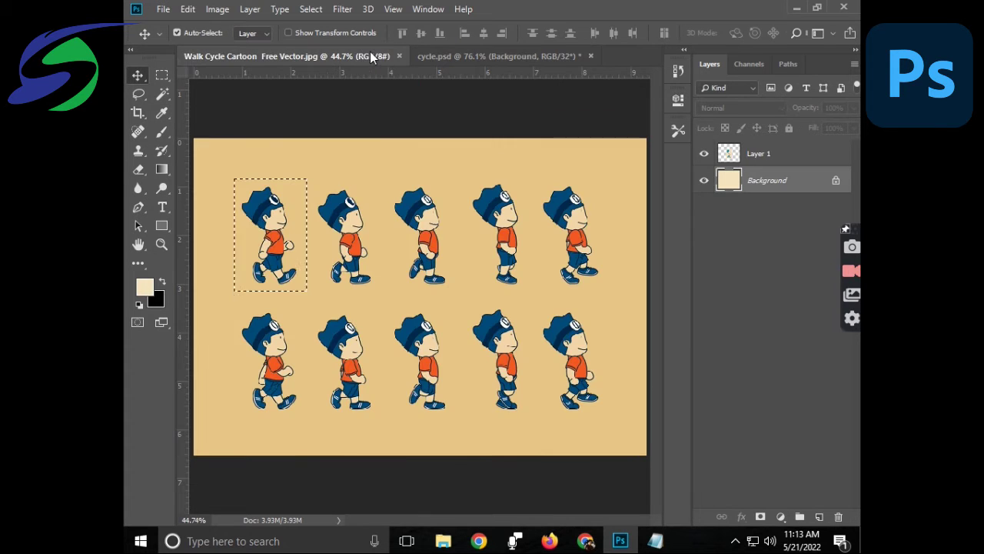
click(161, 75)
click(368, 238)
drag(312, 185, 416, 338)
key(v)
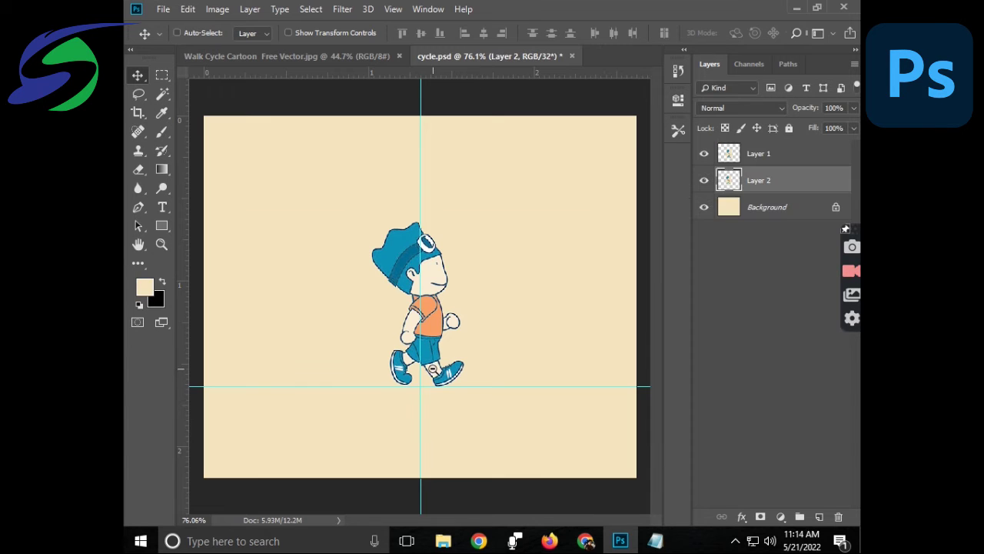
Move Layer 2 above Layer 1 and align its character to the centre and ground guides.
scroll(428, 366, up, 1)
drag(761, 180, 761, 150)
scroll(435, 323, up, 2)
scroll(436, 324, up, 1)
drag(406, 320, 418, 335)
key(Down)
key(Down)
key(Down)
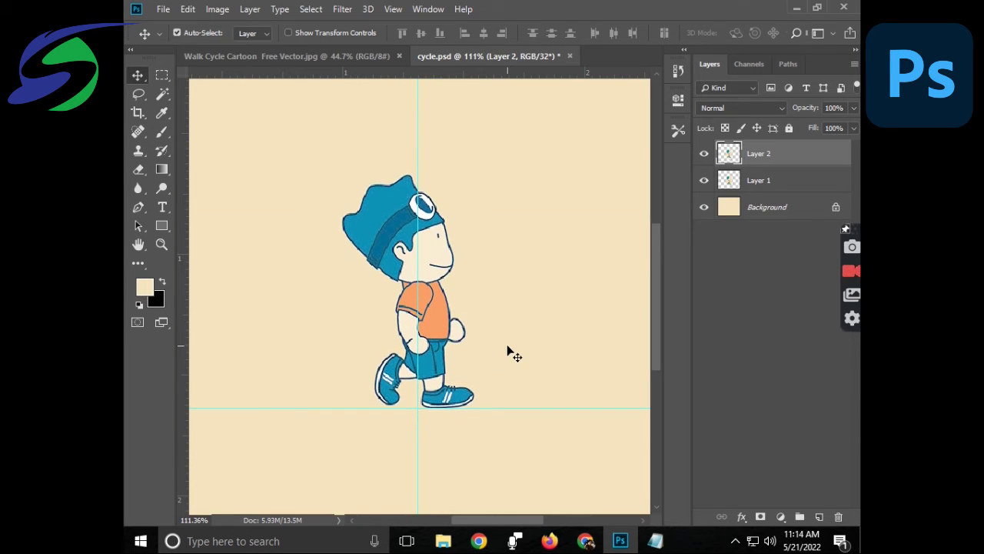
Copy the upper row's third pose into cycle.psd as the topmost layer and align it to the guides.
key(alt+bracketleft)
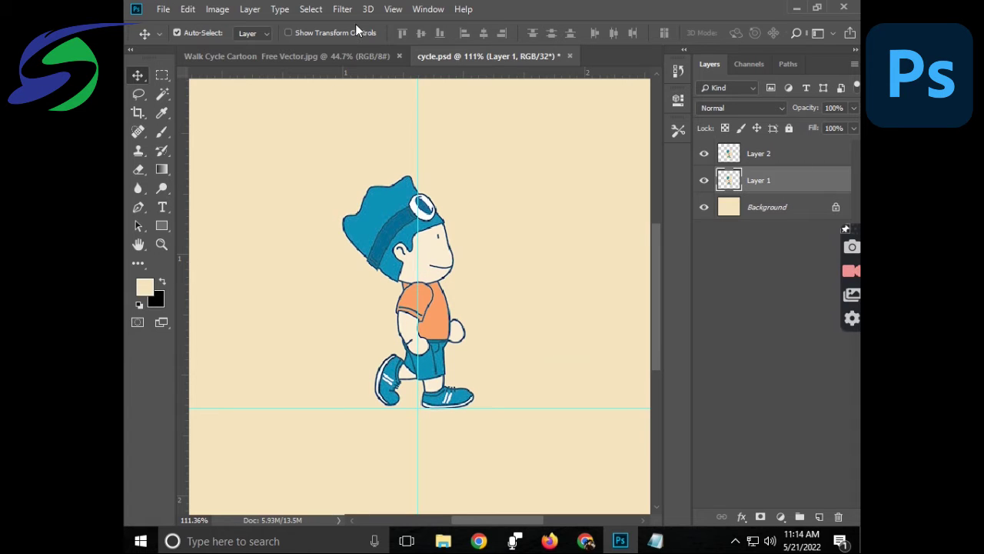
click(344, 55)
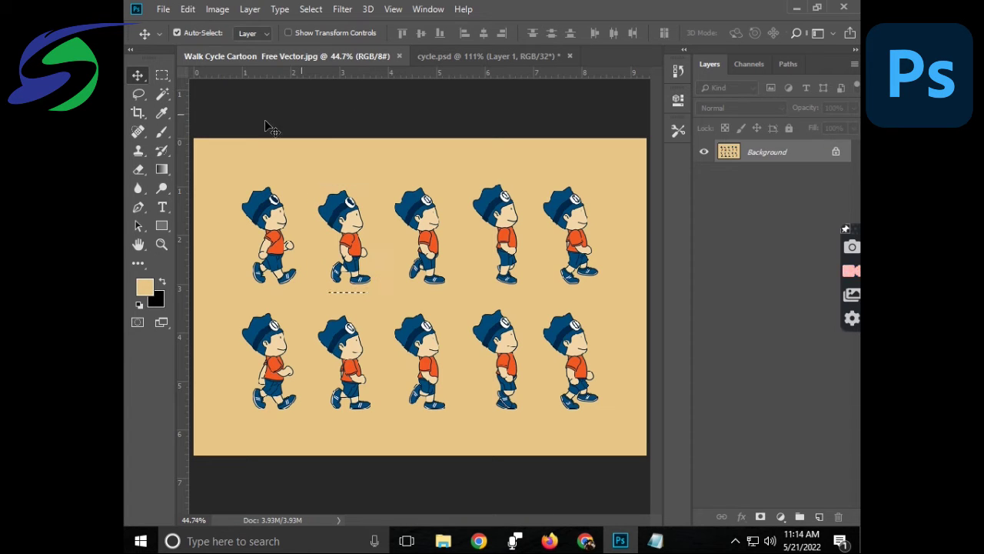
click(161, 74)
drag(388, 183, 452, 293)
key(v)
key(ctrl+c)
key(ctrl+Tab)
key(ctrl+v)
drag(752, 180, 752, 152)
drag(439, 150, 427, 192)
Copy the upper row's fourth pose into cycle.psd on its own layer and align it to the guides.
click(262, 55)
click(161, 75)
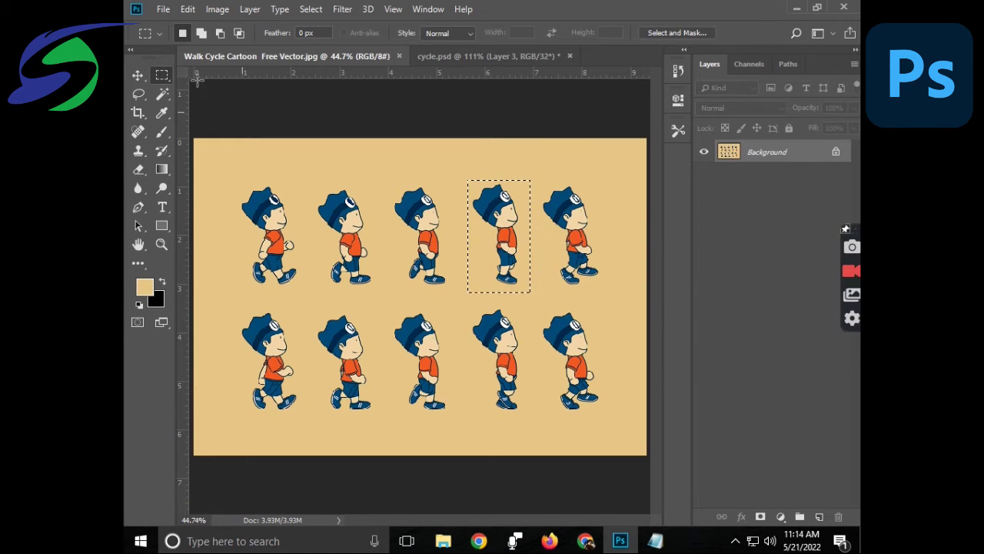
key(v)
key(ctrl+c)
key(ctrl+Tab)
key(ctrl+v)
drag(430, 231, 437, 297)
Copy the upper row's fifth pose into cycle.psd on its own layer and align it to the guides.
key(ctrl+Tab)
click(161, 74)
drag(540, 179, 602, 288)
key(v)
key(ctrl+c)
key(ctrl+Tab)
key(ctrl+v)
drag(416, 192, 407, 258)
Copy the lower row's first pose into cycle.psd on its own layer and align it to the guides.
key(ctrl+Tab)
click(161, 74)
mouse_move(236, 307)
mouse_down()
mouse_move(311, 368)
mouse_move(303, 418)
mouse_up()
key(v)
key(ctrl+c)
key(ctrl+Tab)
key(ctrl+v)
drag(435, 253, 428, 234)
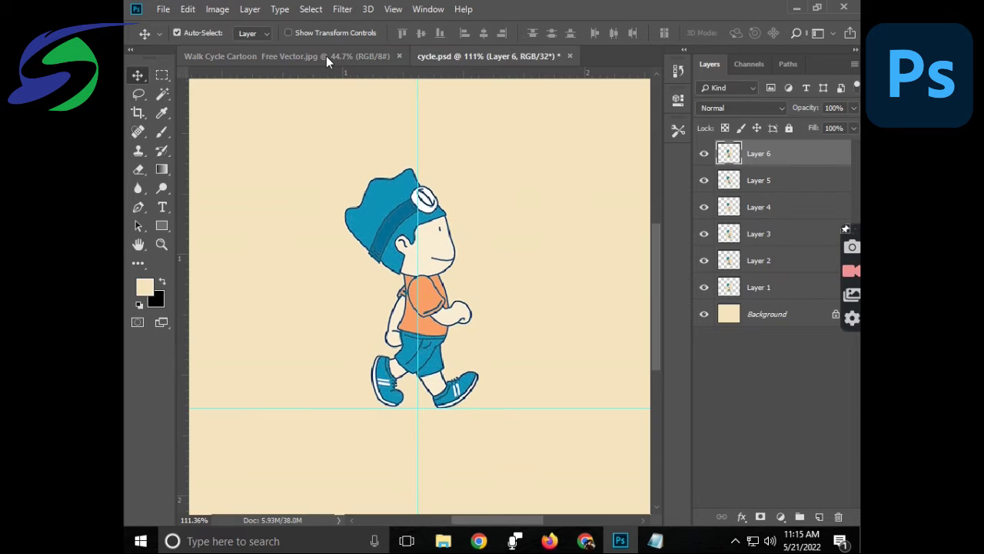
Marquee-select the lower row's second pose and place a copy on its own layer in cycle.psd.
click(326, 55)
click(162, 74)
drag(314, 308, 377, 421)
key(v)
mouse_move(346, 361)
mouse_down()
mouse_move(457, 115)
mouse_move(406, 296)
mouse_move(407, 323)
mouse_move(453, 413)
mouse_up()
Select the lower row's third pose and place a copy on its own layer in cycle.psd.
key(ctrl+Tab)
key(m)
key(v)
mouse_move(423, 361)
mouse_down()
mouse_move(374, 385)
mouse_move(439, 253)
mouse_move(433, 284)
mouse_move(533, 416)
mouse_up()
Select the lower row's fourth pose and place a copy on its own layer in cycle.psd.
key(ctrl+Tab)
key(m)
key(v)
drag(500, 361, 414, 351)
Marquee-select the lower row's fifth pose and place a copy on its own layer in cycle.psd, standing on the ground guide.
key(ctrl+Tab)
key(m)
drag(537, 305, 608, 416)
key(v)
drag(582, 360, 429, 266)
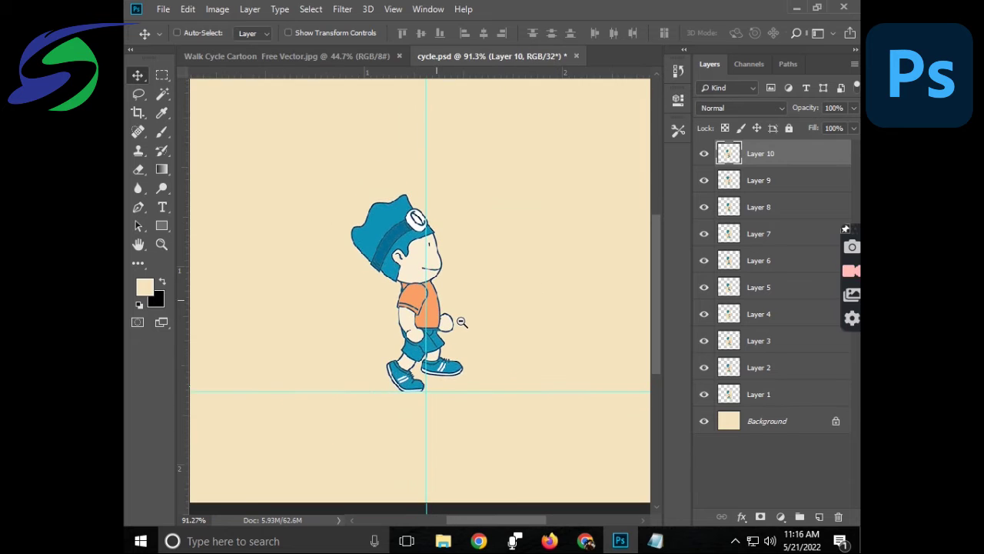
key(ctrl+0)
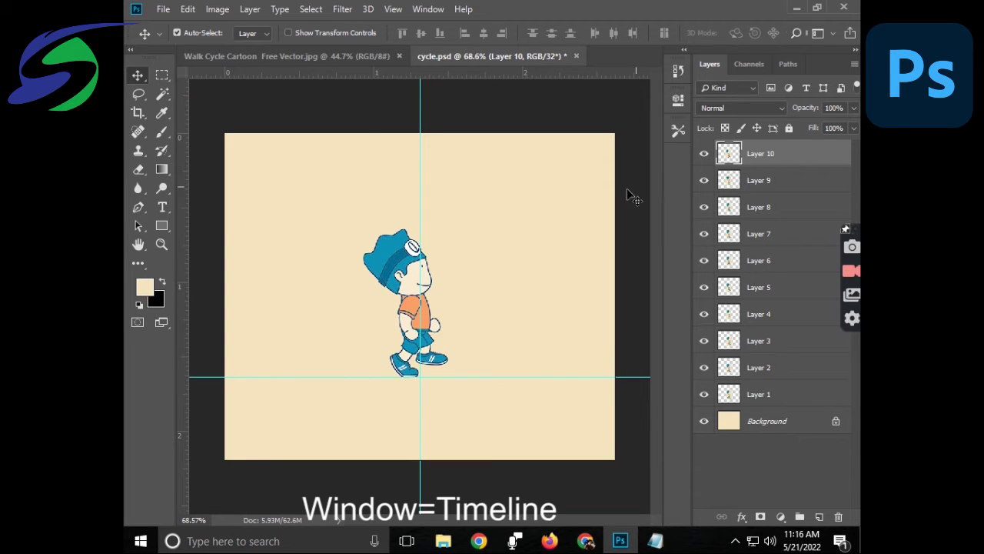
Show the Timeline and convert it from a video timeline to a frame animation.
click(430, 10)
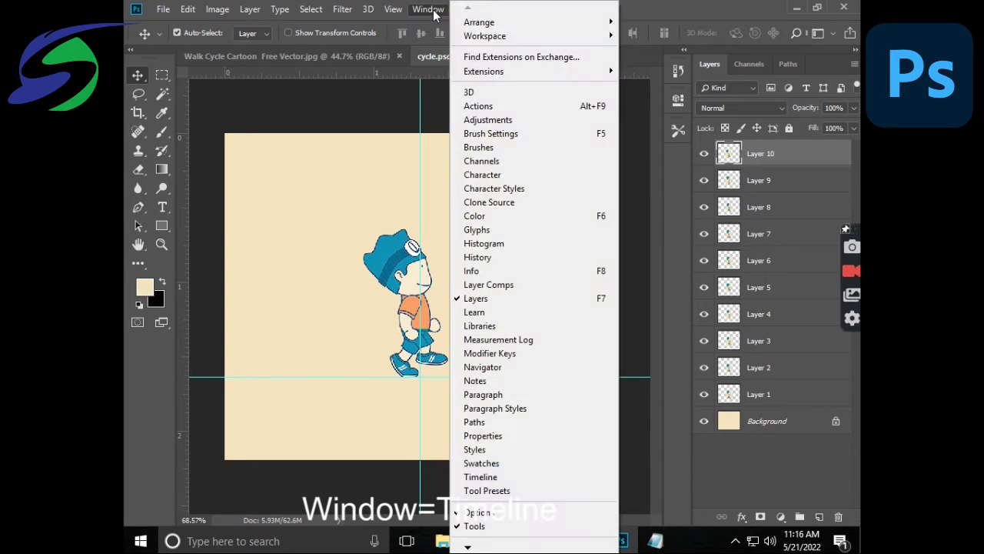
click(482, 478)
drag(342, 416, 415, 526)
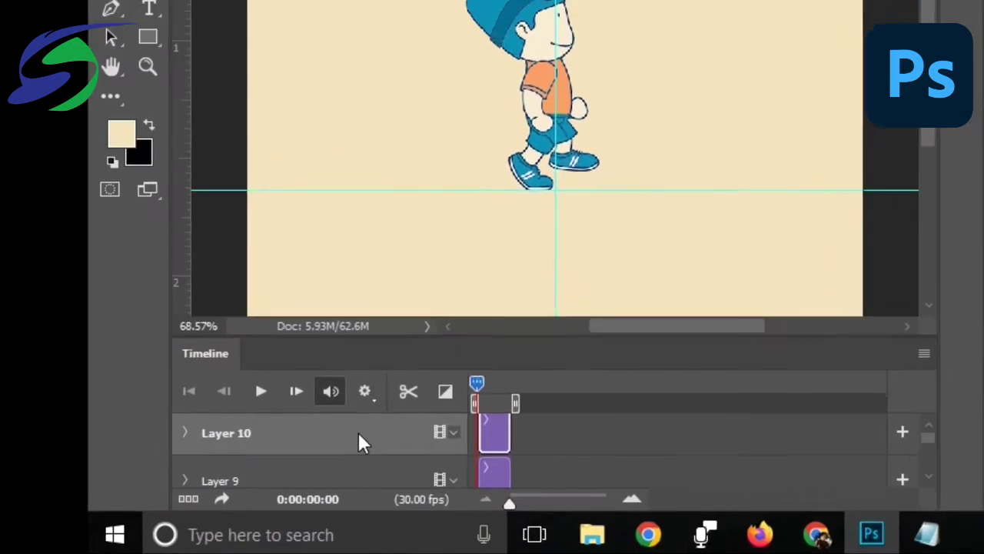
click(189, 502)
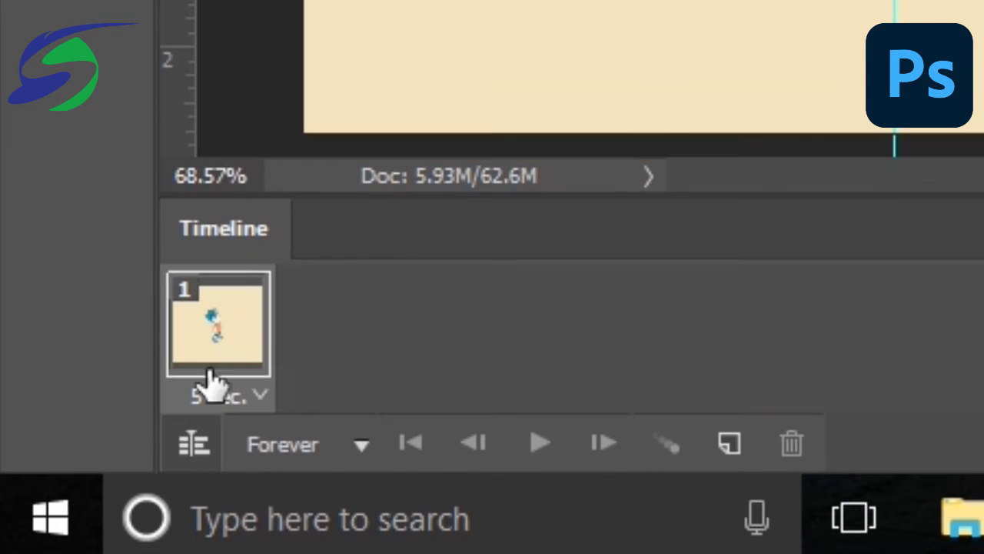
Set the first frame's delay to 0.1 seconds and leave only Layer 1 and Background visible in it.
click(229, 397)
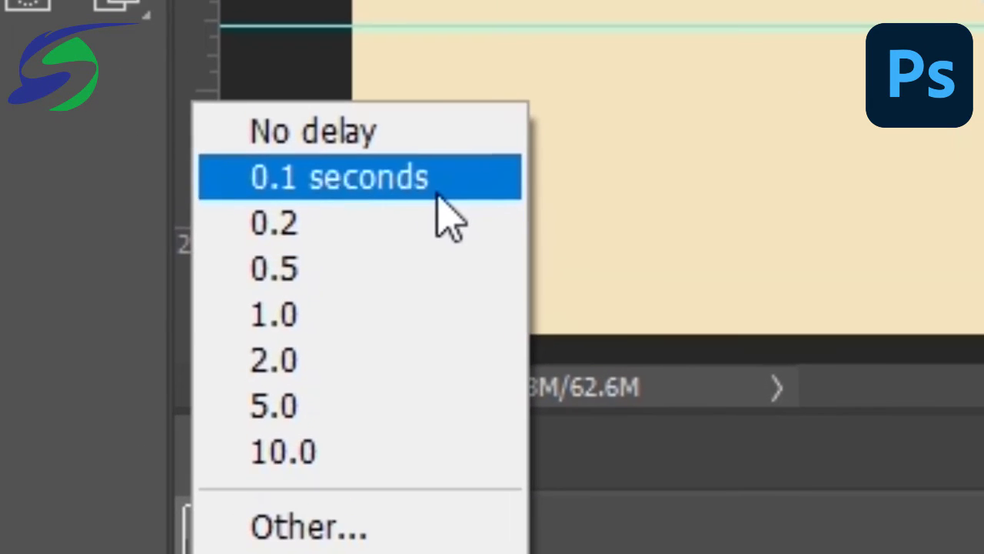
click(400, 81)
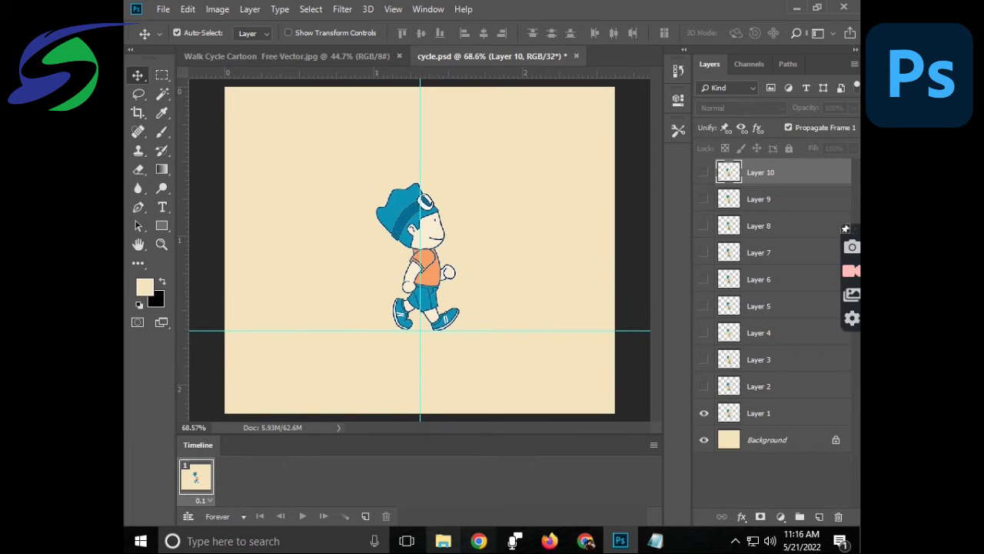
Add frames 2 and 3, showing only Layer 2 and only Layer 3 respectively over the Background.
click(366, 517)
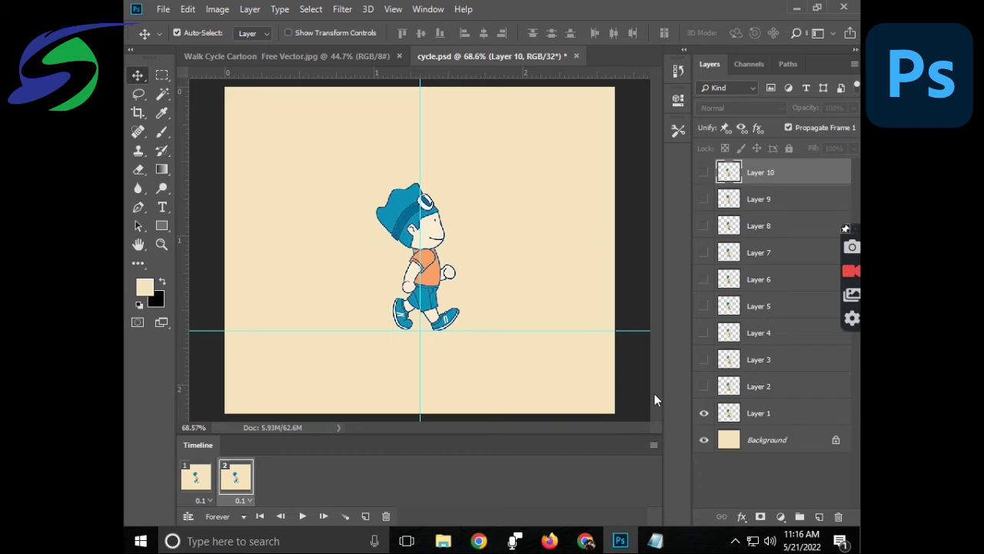
click(704, 387)
click(702, 414)
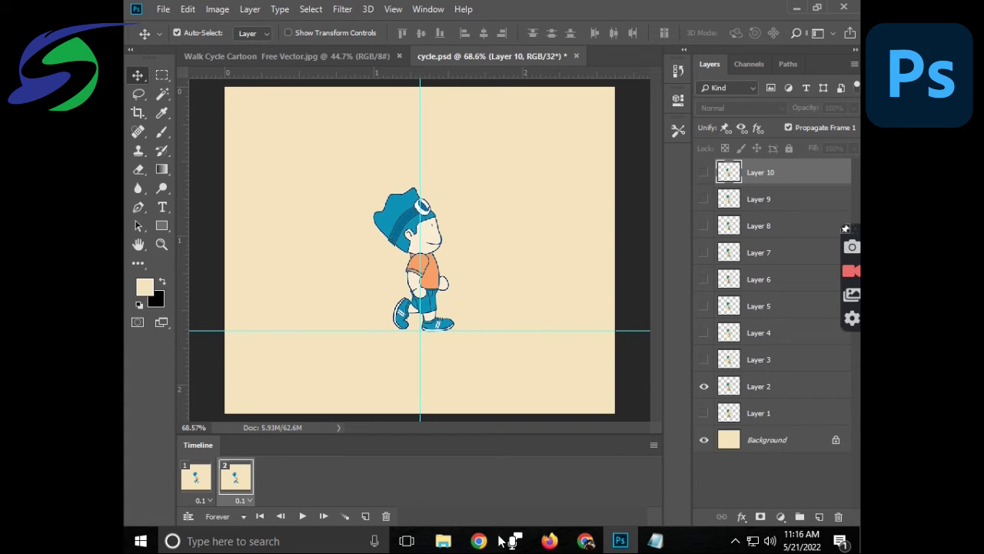
click(366, 516)
click(704, 387)
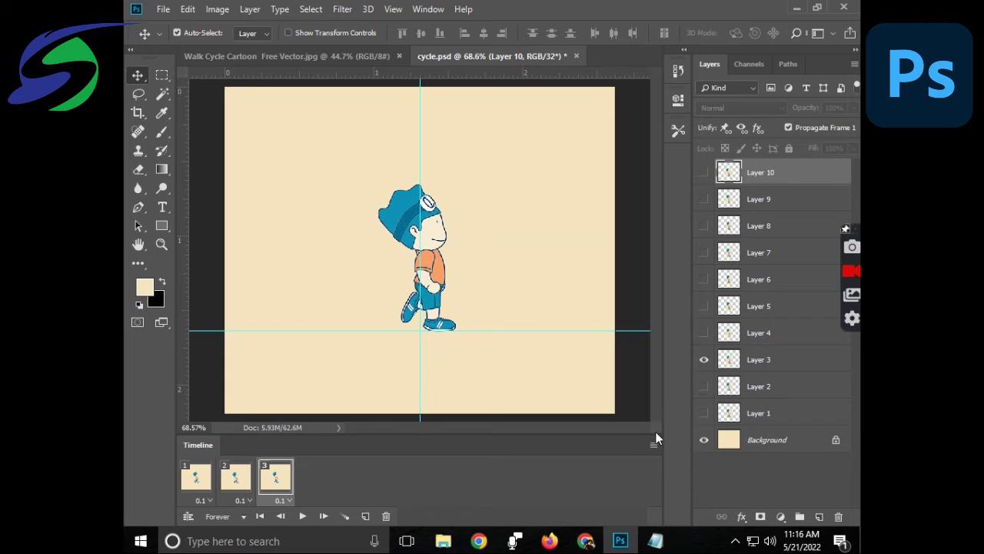
Add frames 4 and 5, showing only Layer 4 and only Layer 5 respectively over the Background.
click(366, 517)
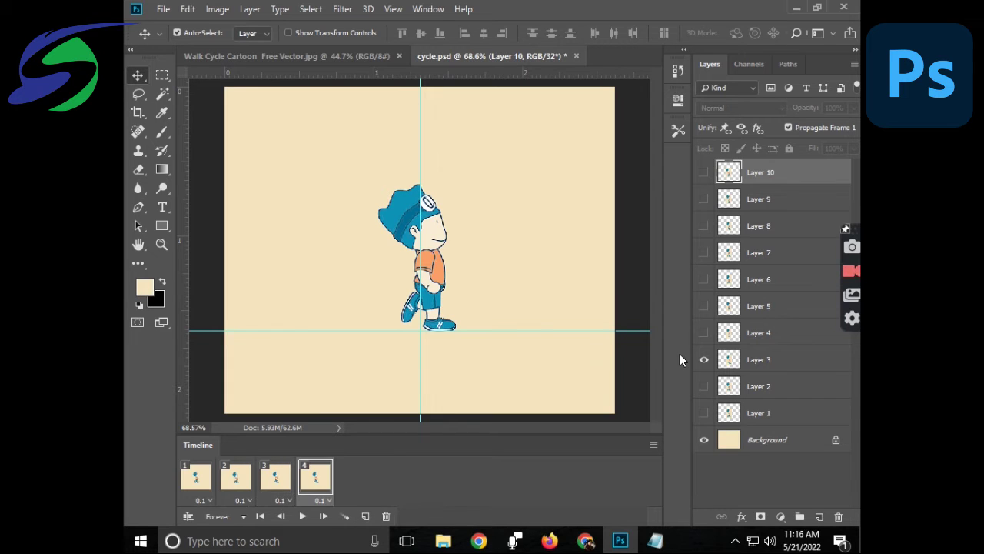
click(704, 333)
click(704, 359)
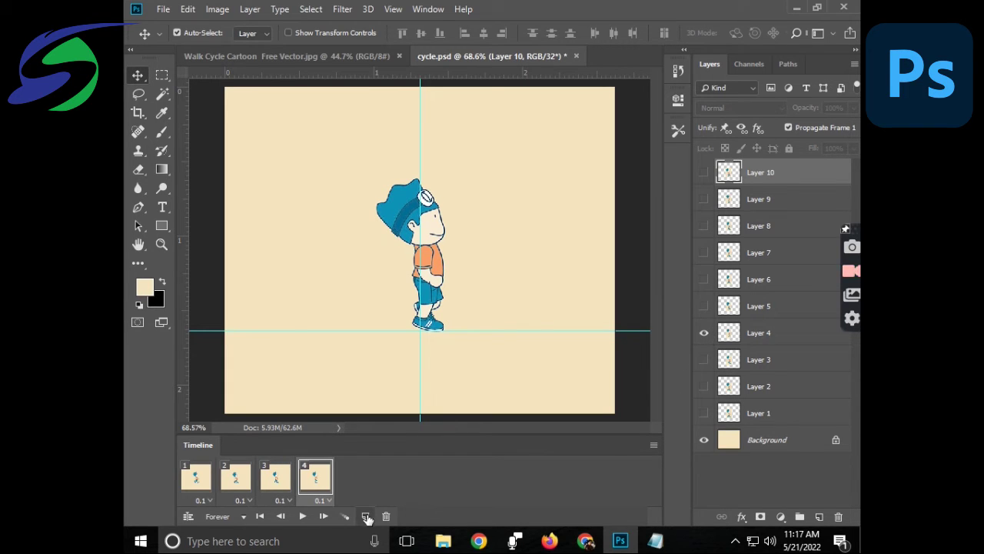
click(366, 517)
click(704, 307)
click(704, 332)
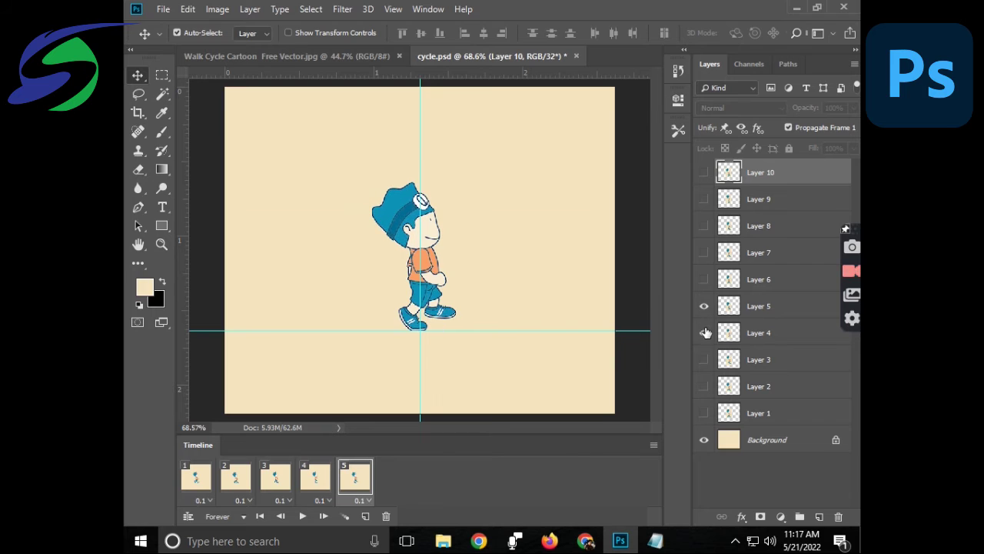
Add frame 6 and show Layer 6 in it instead of Layer 5.
click(366, 516)
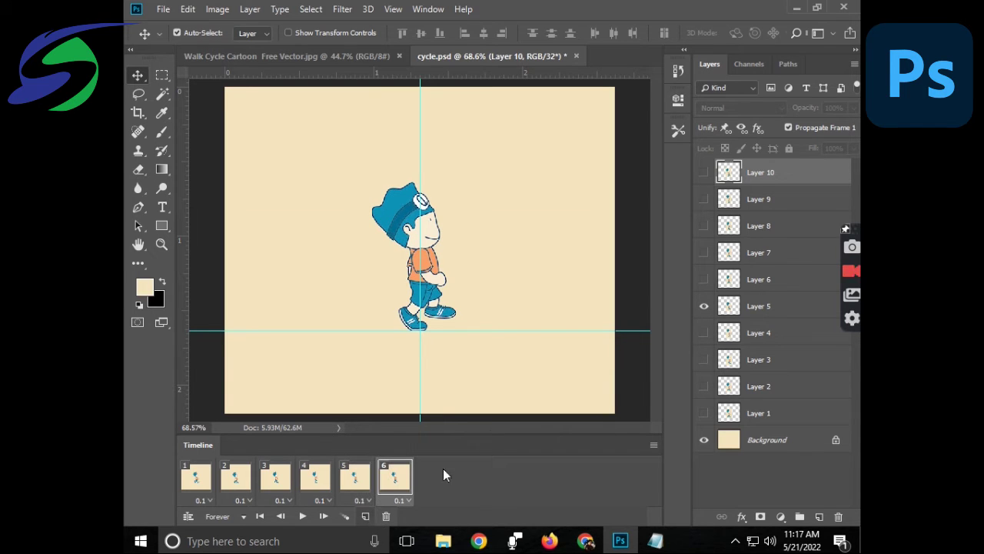
click(704, 279)
click(704, 306)
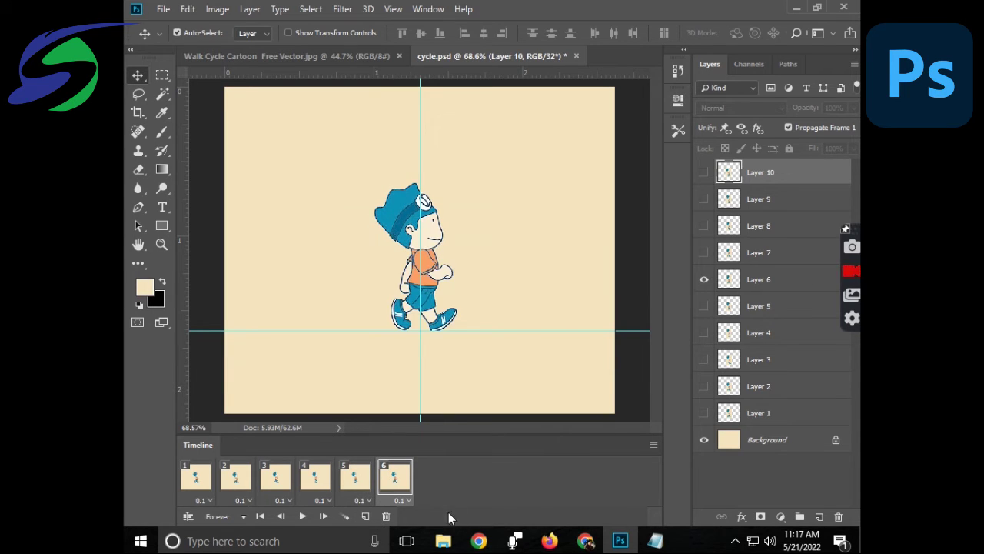
Add frames 7 and 8, showing only Layer 7 and only Layer 8 respectively over the Background.
click(366, 517)
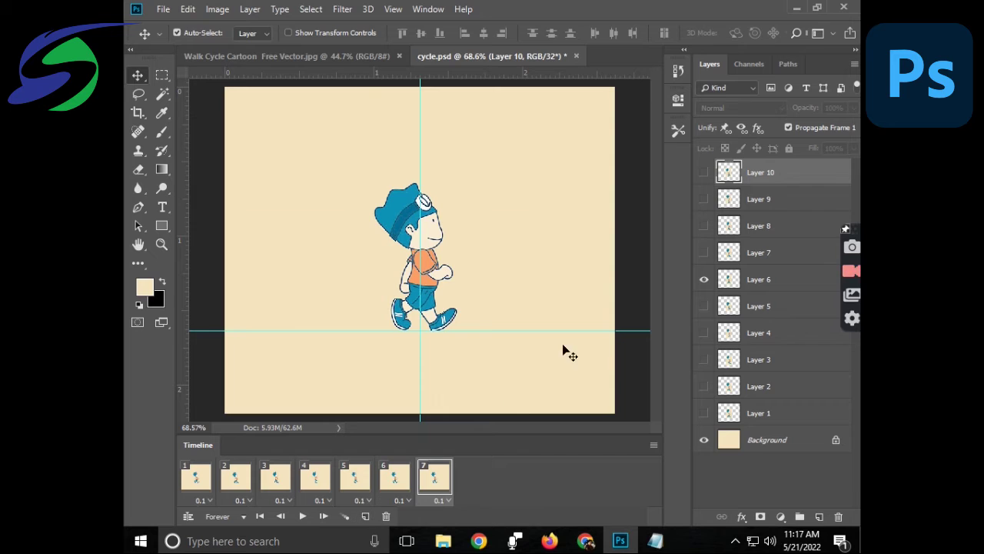
click(704, 254)
click(702, 279)
click(366, 516)
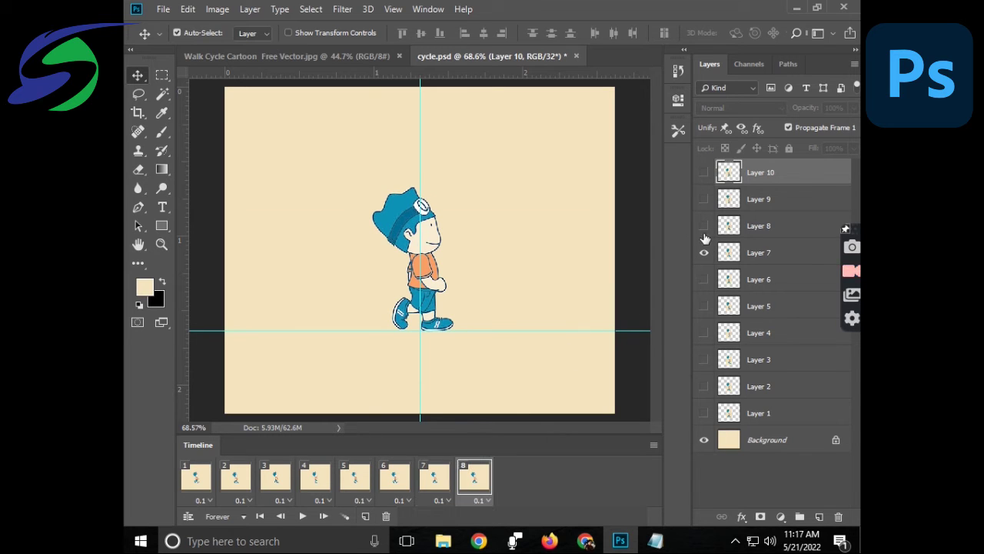
click(703, 226)
click(703, 253)
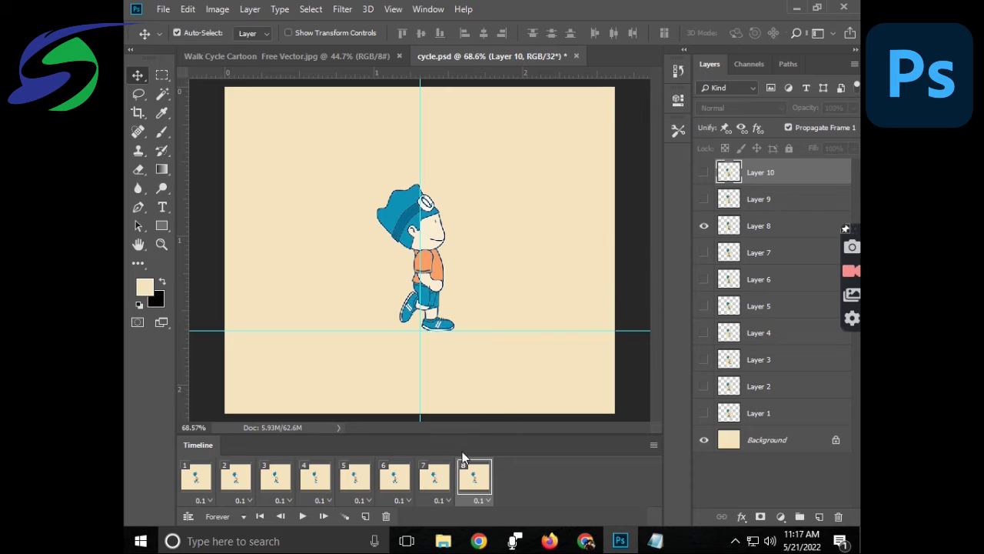
Add frames 9 and 10, showing only Layer 9 and only Layer 10 respectively over the Background.
click(366, 517)
click(701, 199)
click(702, 226)
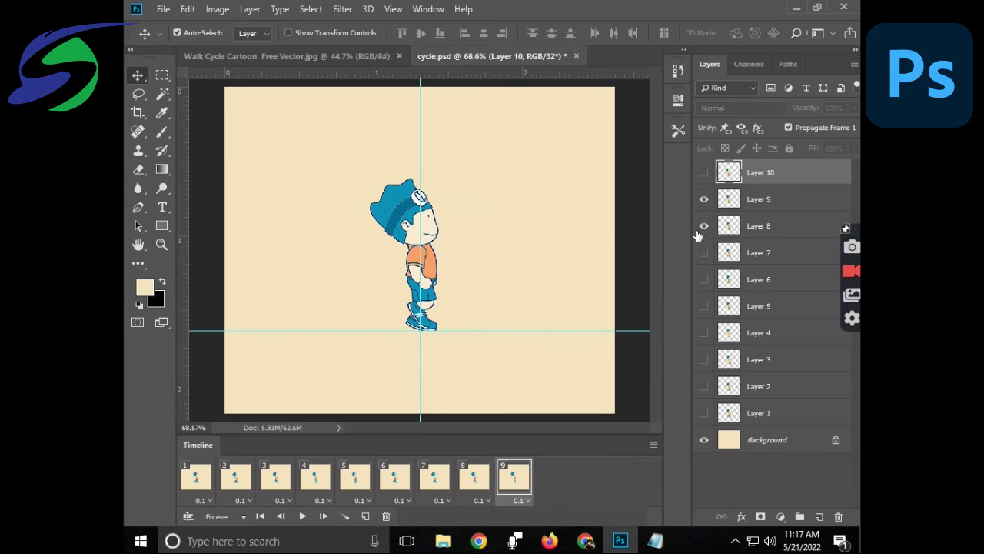
click(366, 517)
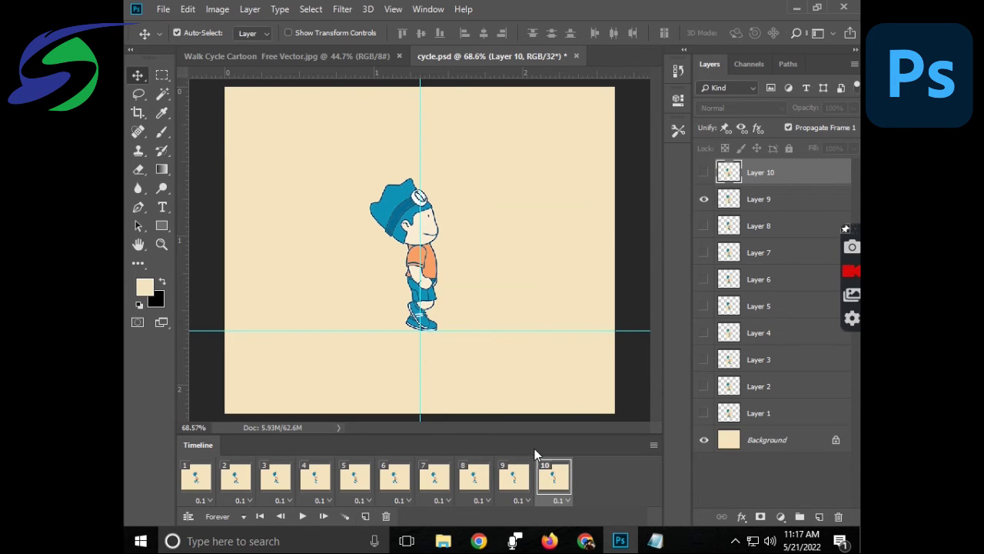
click(704, 172)
click(703, 199)
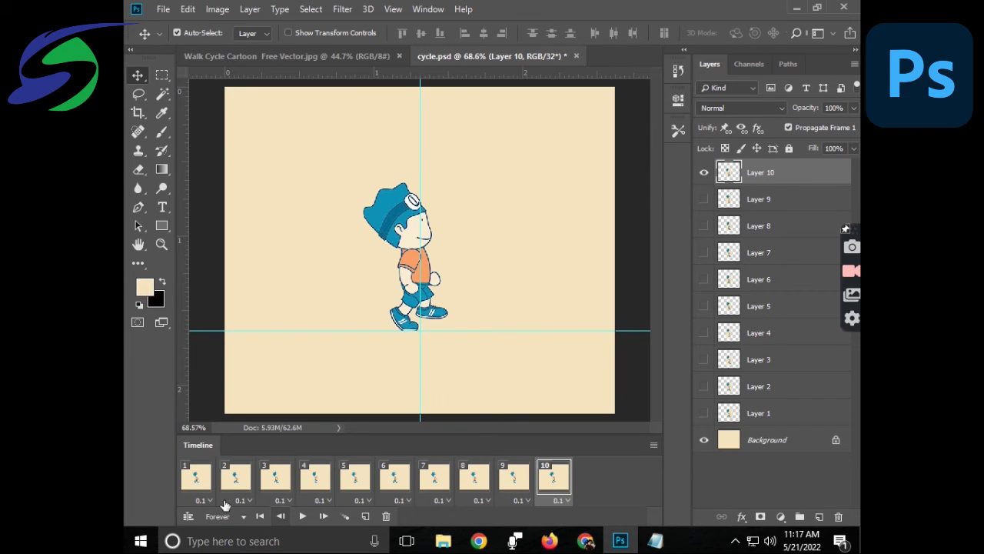
Check the pose in each of frames 1 to 10 in order, and preview the looping walk animation.
click(195, 477)
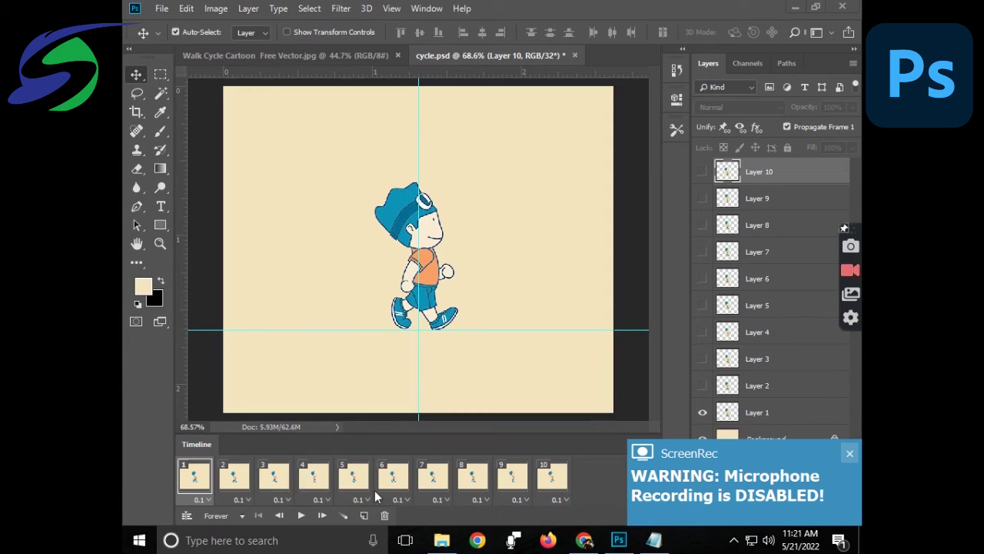
click(237, 478)
click(274, 476)
click(311, 475)
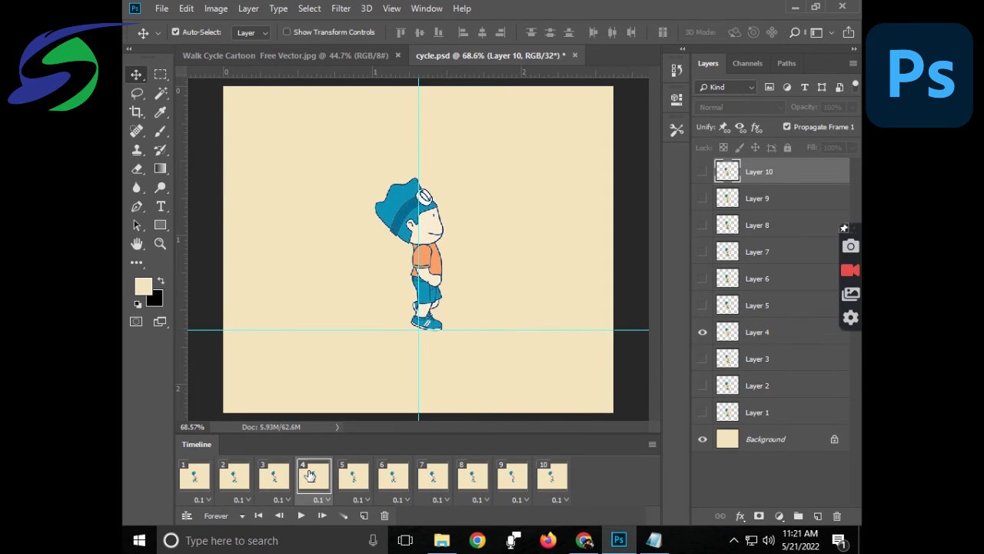
click(365, 479)
click(394, 480)
click(431, 481)
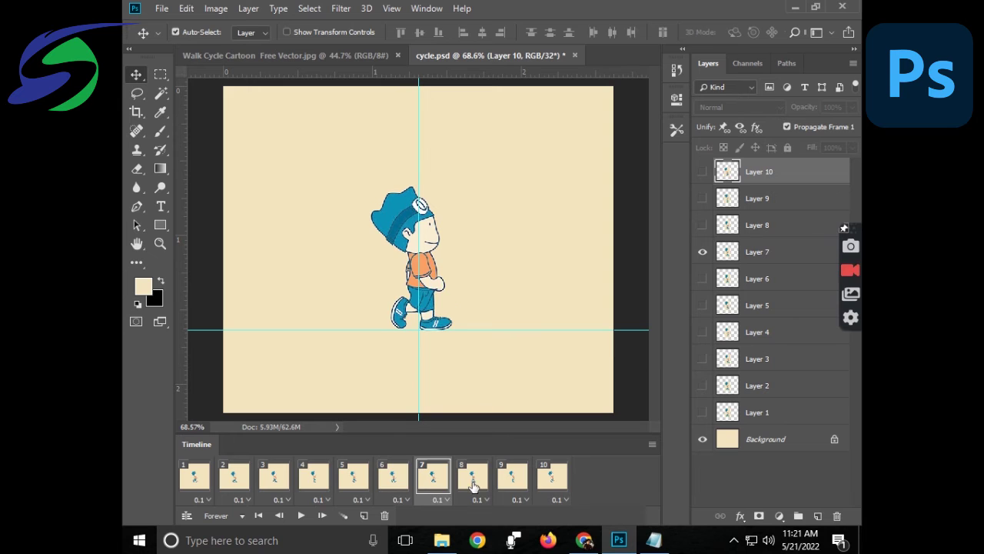
click(473, 485)
click(523, 482)
click(543, 483)
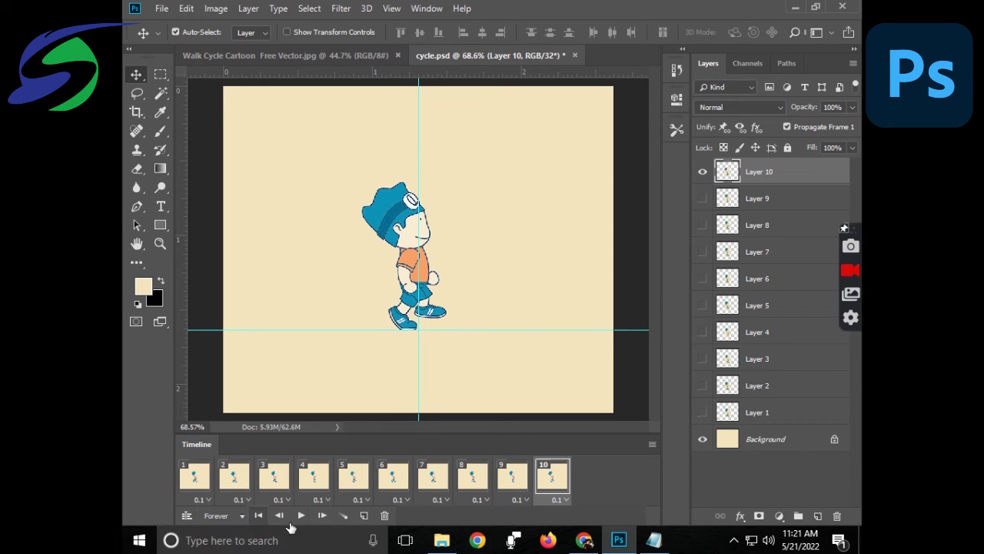
click(300, 516)
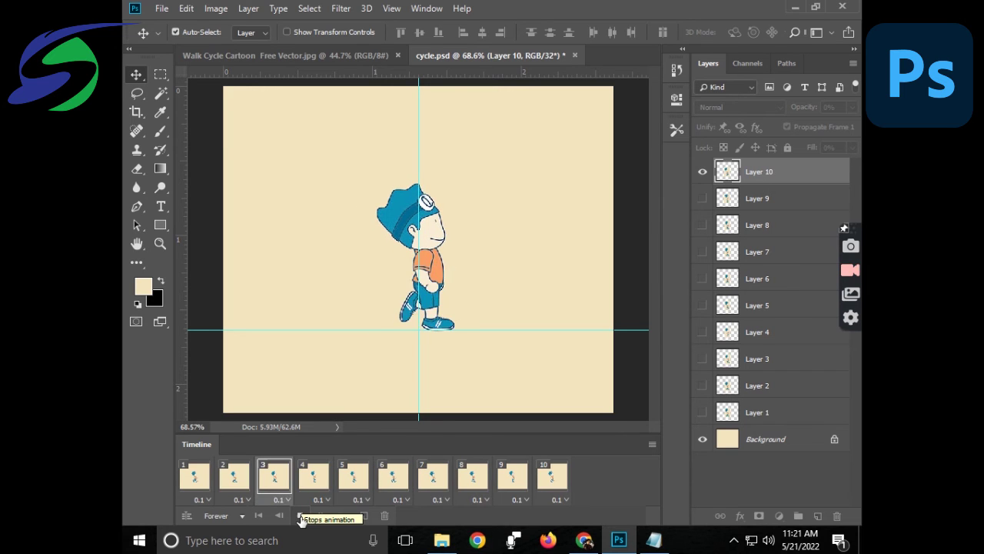
click(300, 516)
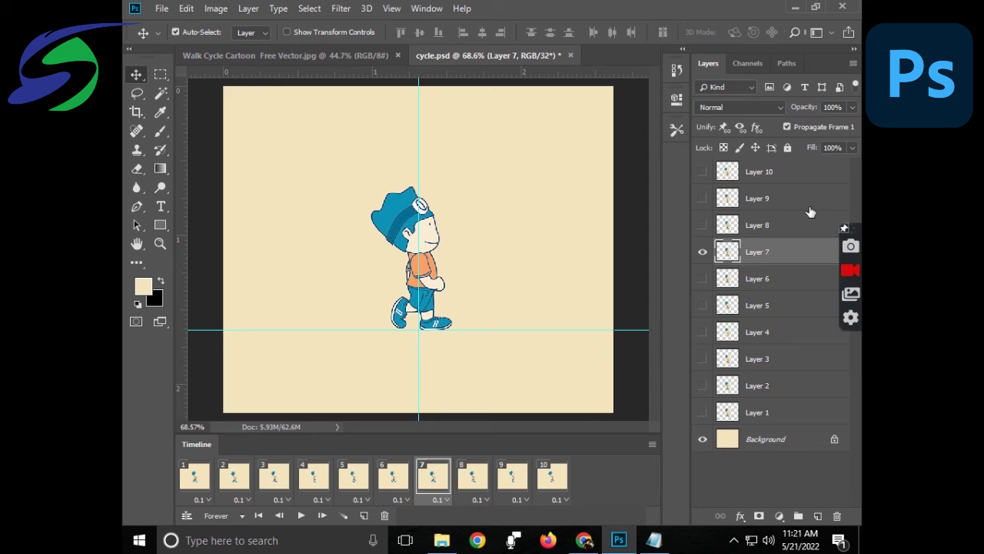
Scale all ten pose layers, Layer 1 to Layer 10, together to about 183% around their centre and apply the transform.
click(771, 177)
shift+click(765, 416)
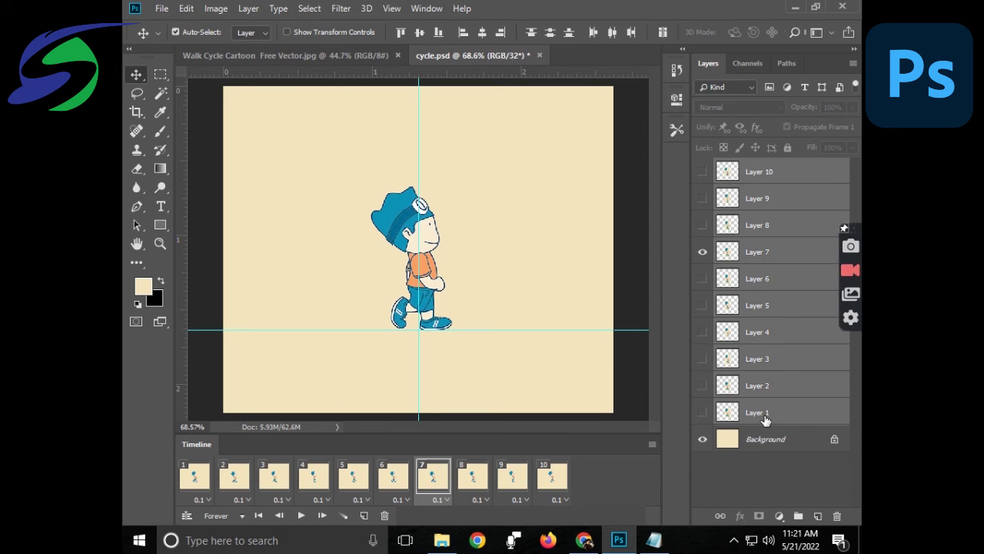
key(ctrl+t)
drag(477, 166, 544, 104)
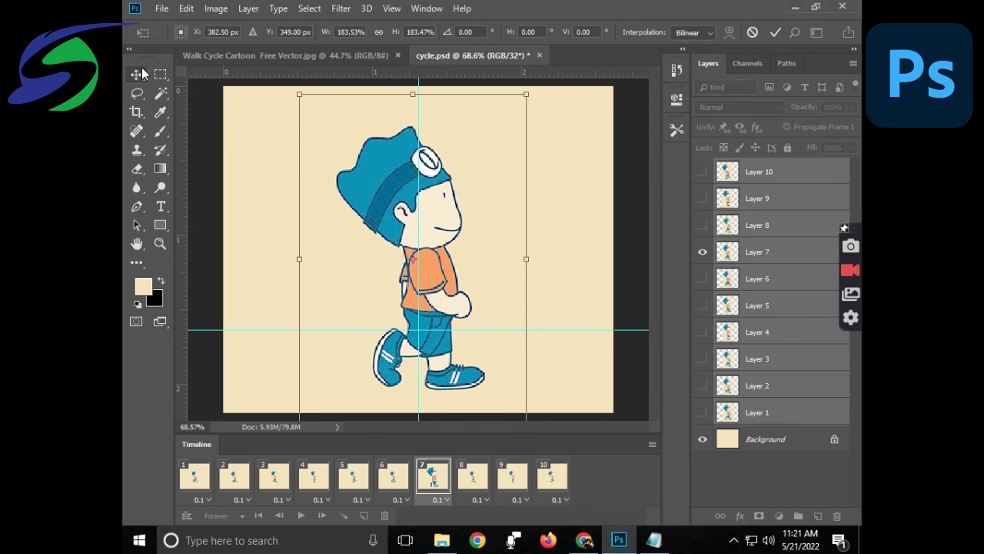
click(142, 71)
click(401, 202)
Remove the vertical and horizontal guides from the canvas and preview the enlarged walk animation.
drag(416, 243, 182, 250)
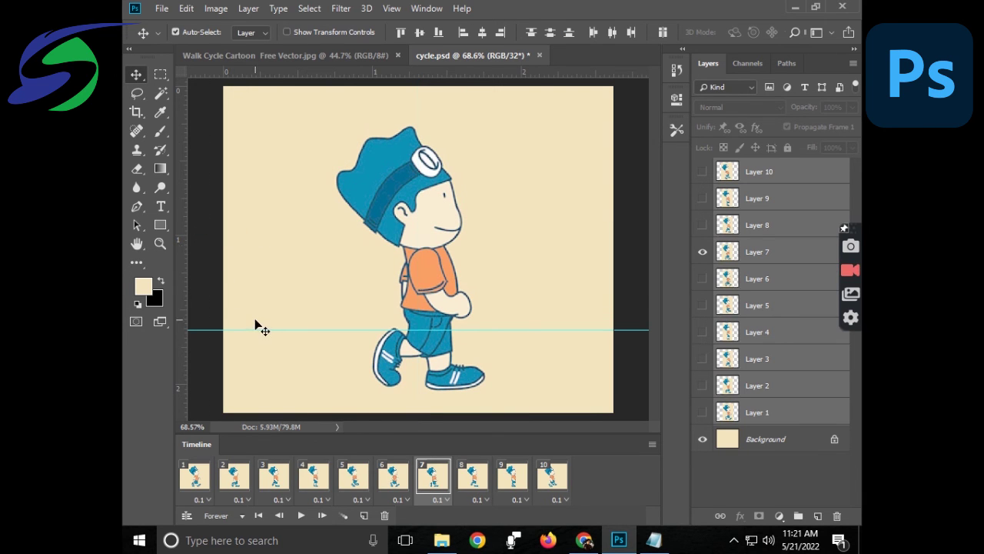
drag(273, 331, 362, 73)
key(space)
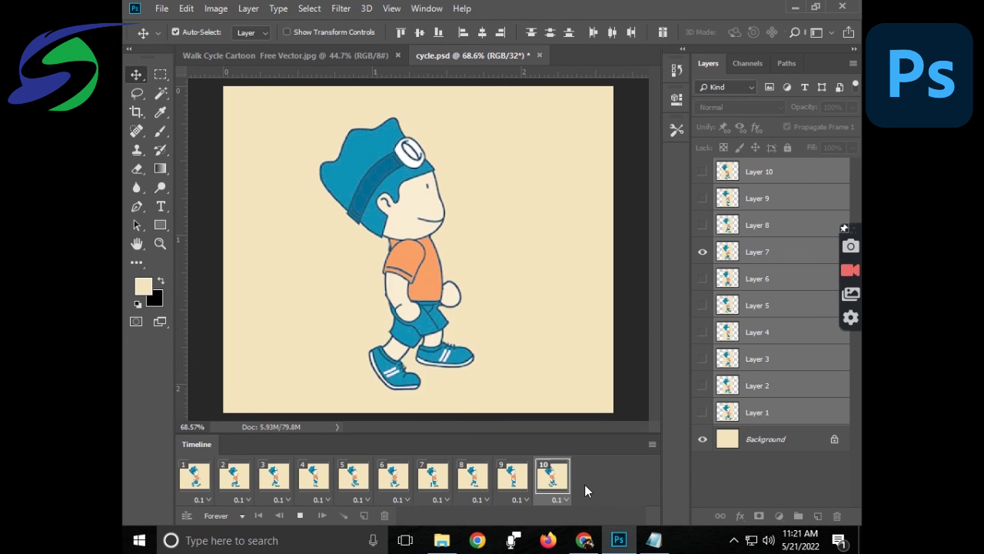
key(space)
Switch to Notepad and write "I Hope You Like My Affort", "Please Like My VIdeo,s And Subcribe My Channel." and "Thanks For Watching", separated by blank lines.
click(666, 543)
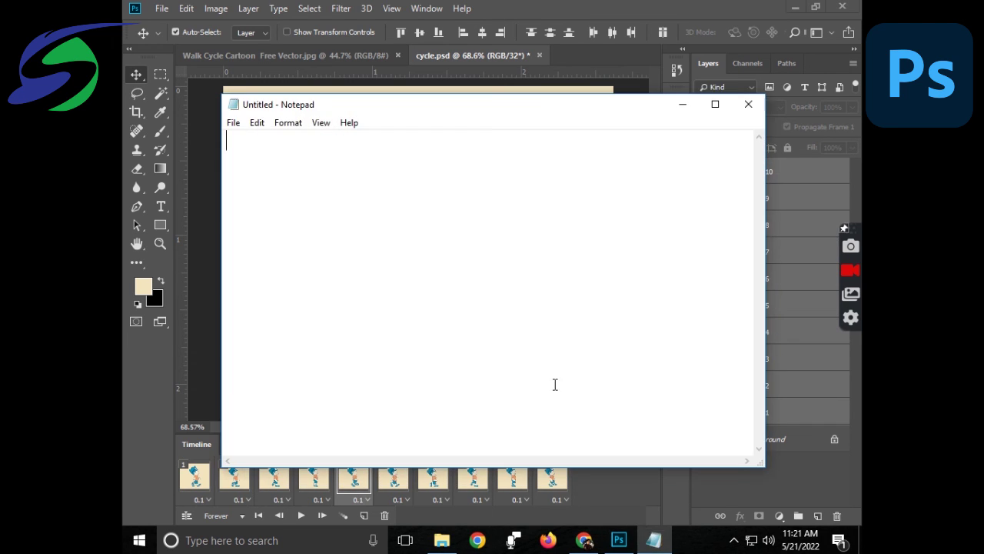
text(I Hope You Like My Affort)
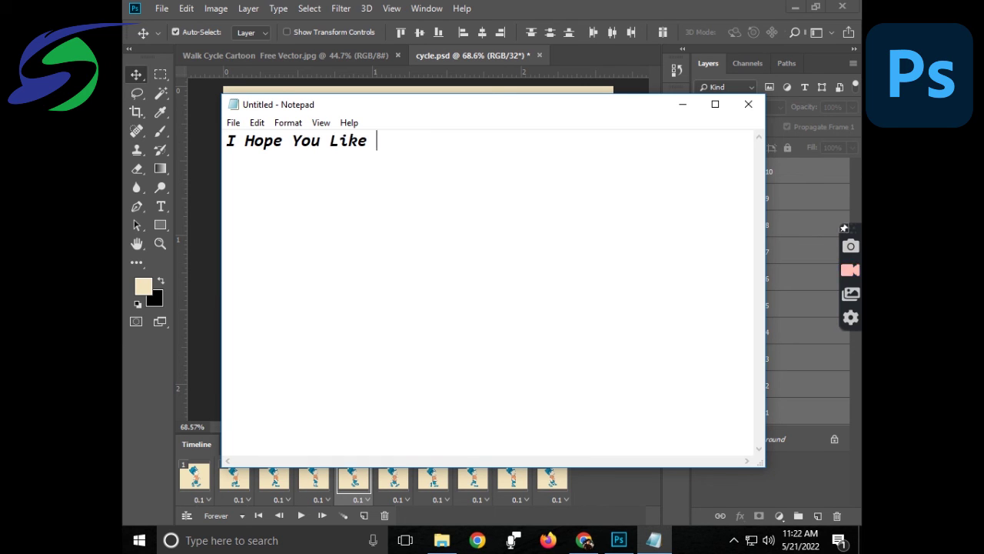
key(Return)
key(Return)
text(Please Like My VI)
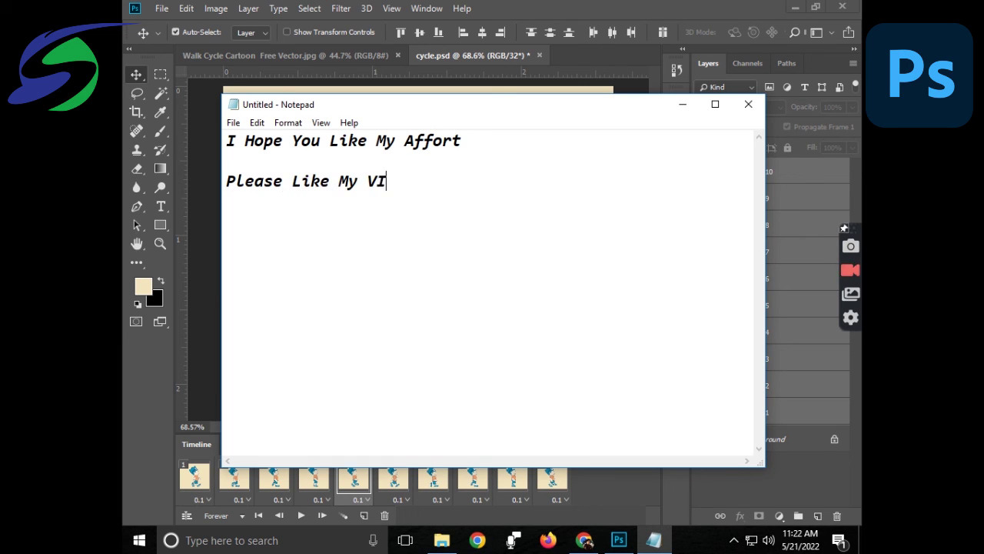
text(deo,s And Subcribe My )
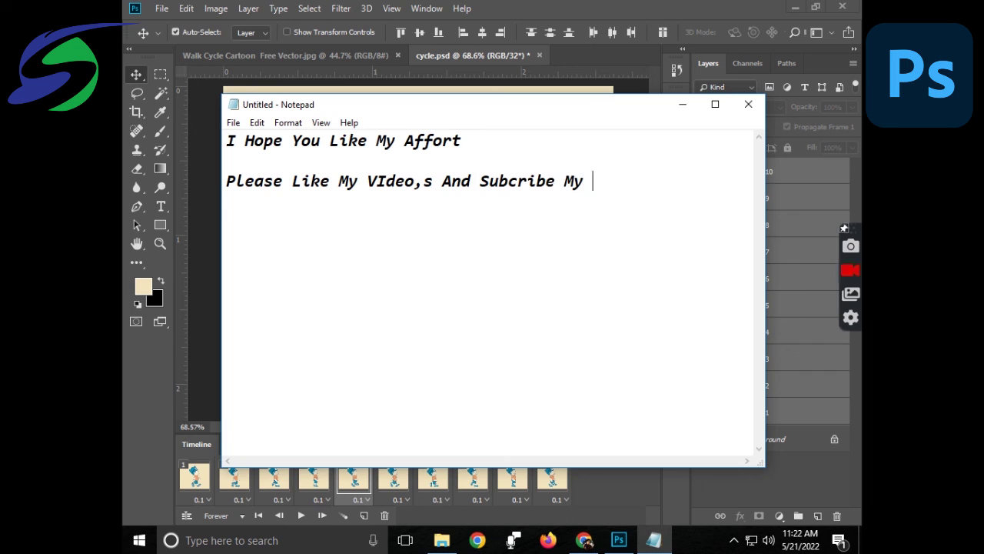
text(Channel.)
key(Return)
key(Return)
text(Thanks For Watching)
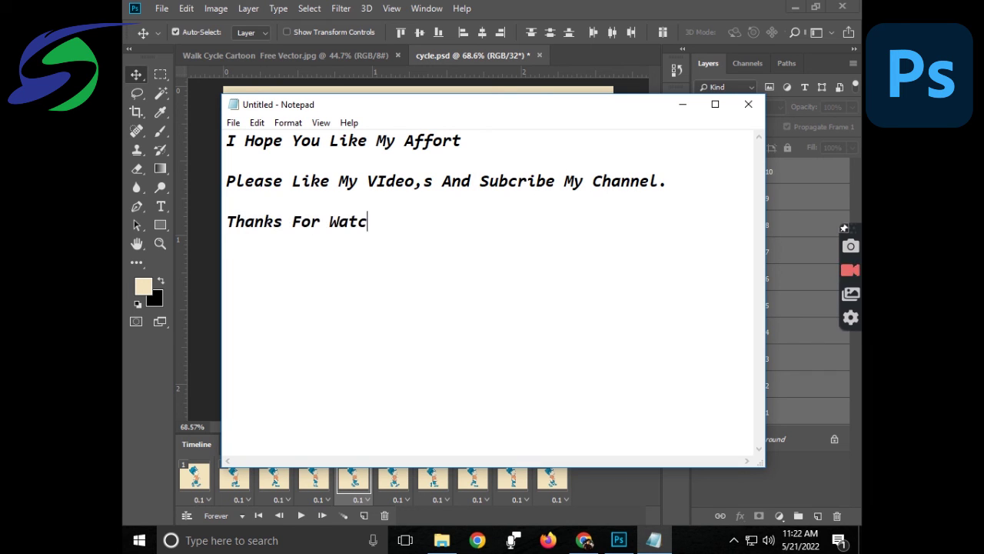